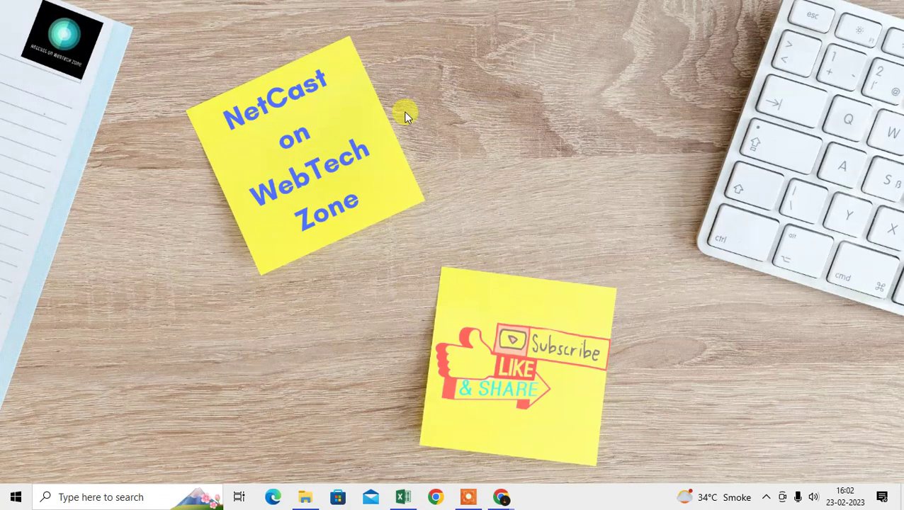
# Step: Refresh the desktop four times, then bring up the taskbar's context menu
pyautogui.rightClick(441, 72)
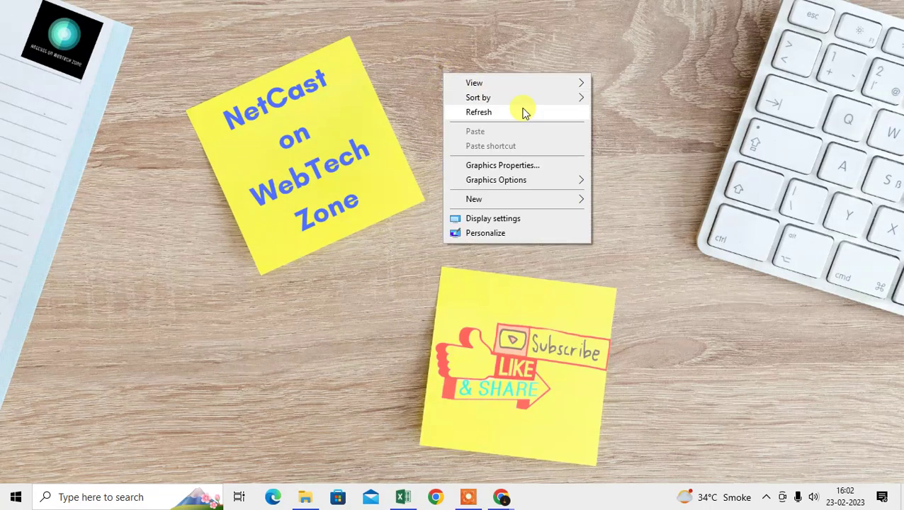
pyautogui.click(516, 113)
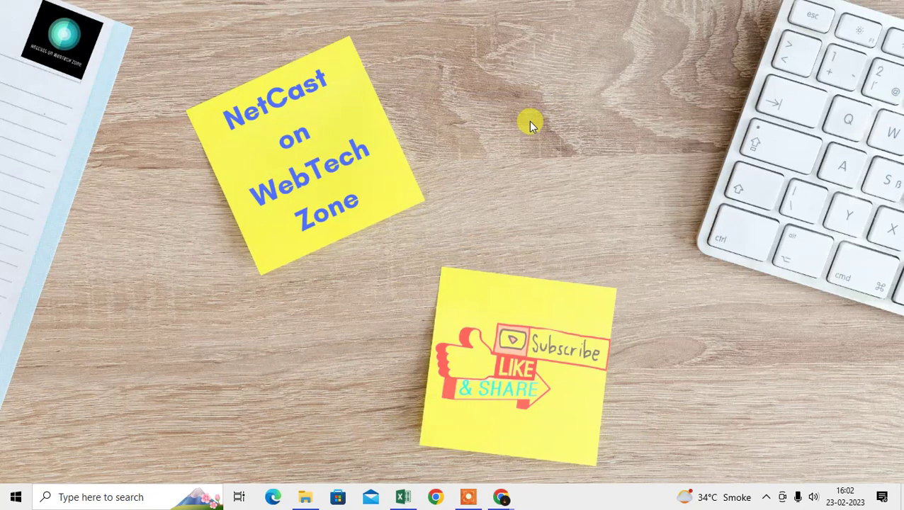
pyautogui.rightClick(472, 79)
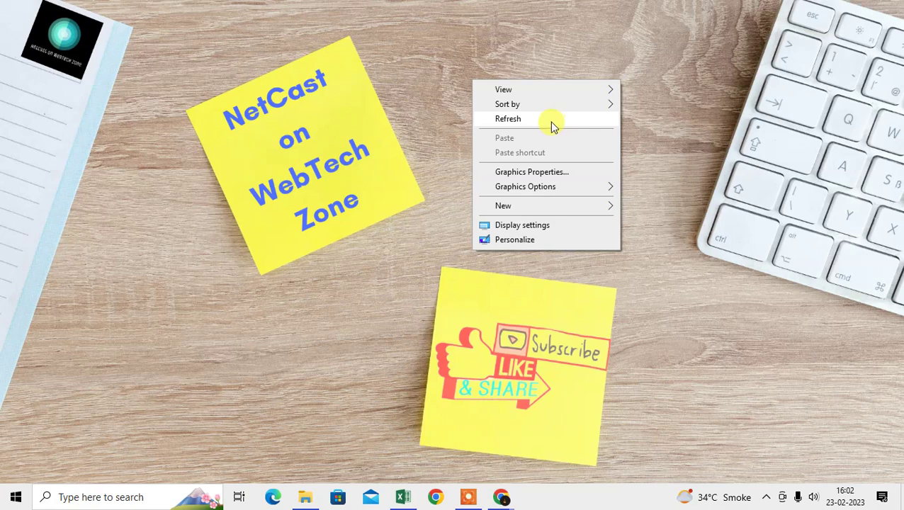
pyautogui.click(552, 124)
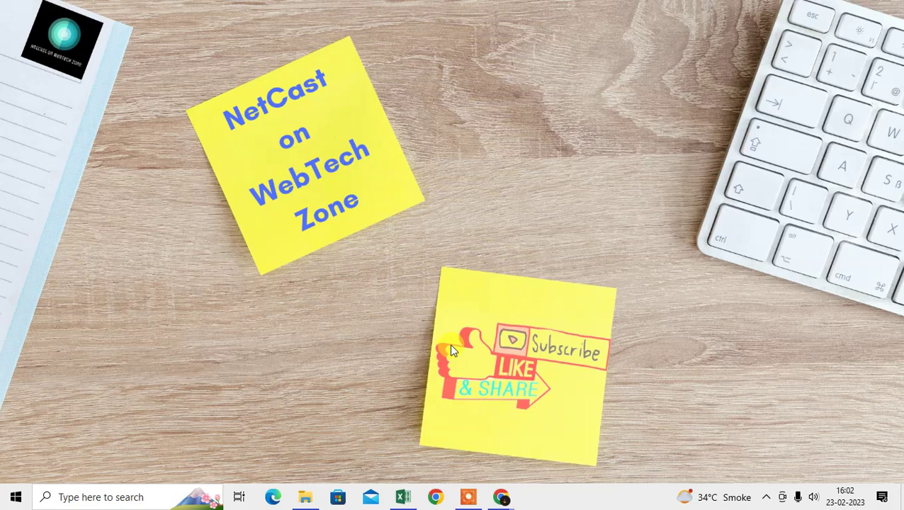
pyautogui.rightClick(515, 106)
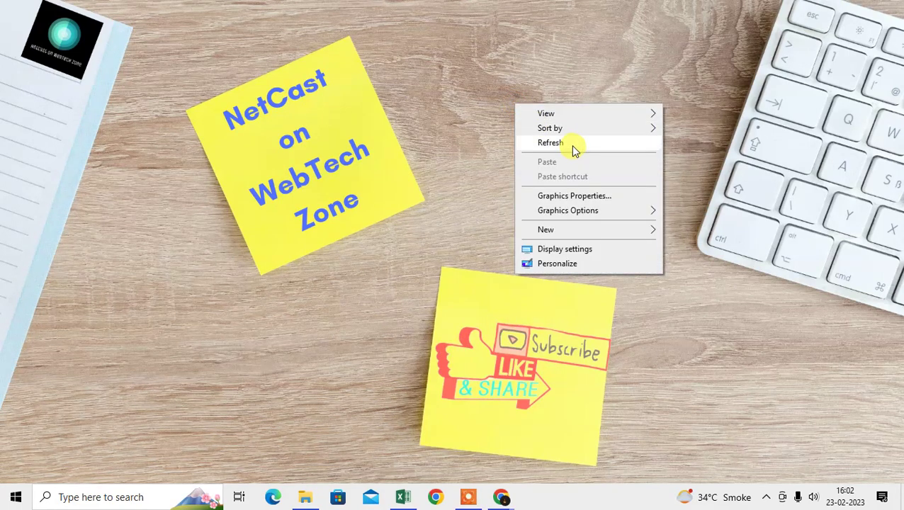
pyautogui.click(572, 146)
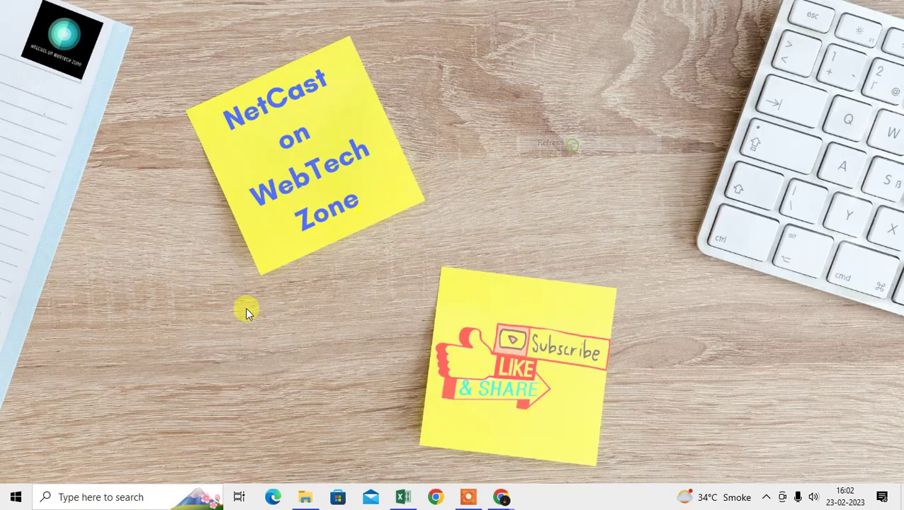
pyautogui.rightClick(482, 168)
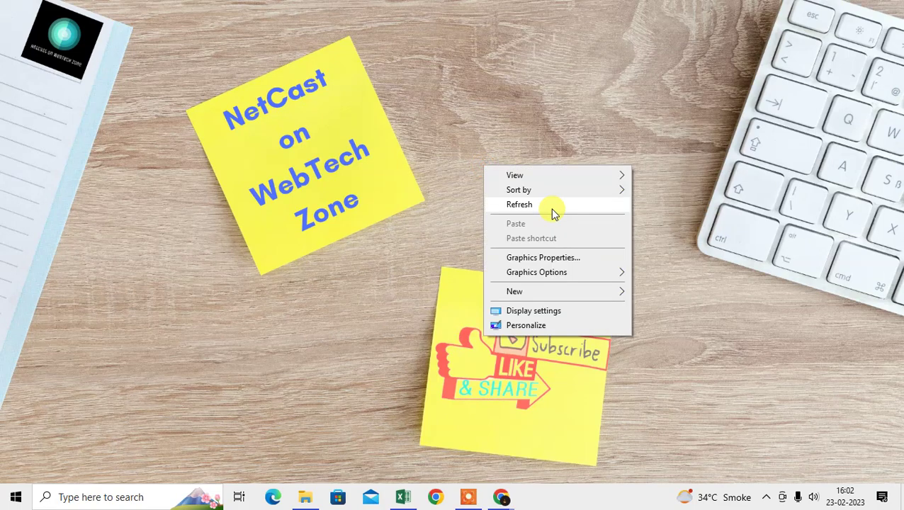
pyautogui.click(551, 206)
pyautogui.rightClick(607, 492)
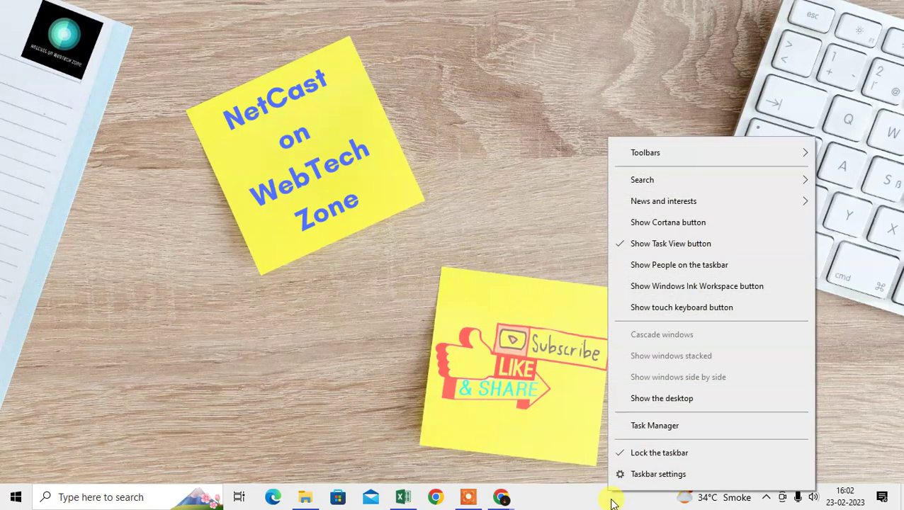
# Step: End the Google Chrome process in Task Manager's Processes list and close Task Manager
pyautogui.click(638, 427)
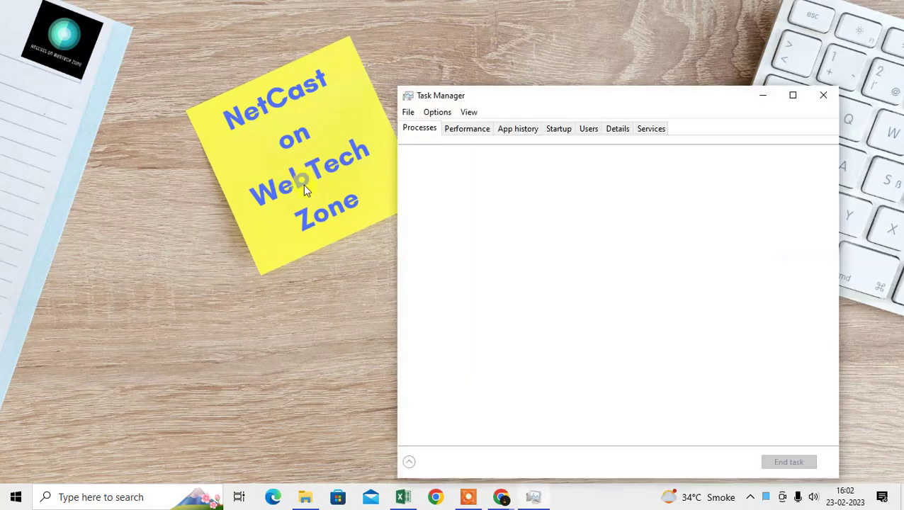
pyautogui.moveTo(540, 97); pyautogui.dragTo(446, 60)
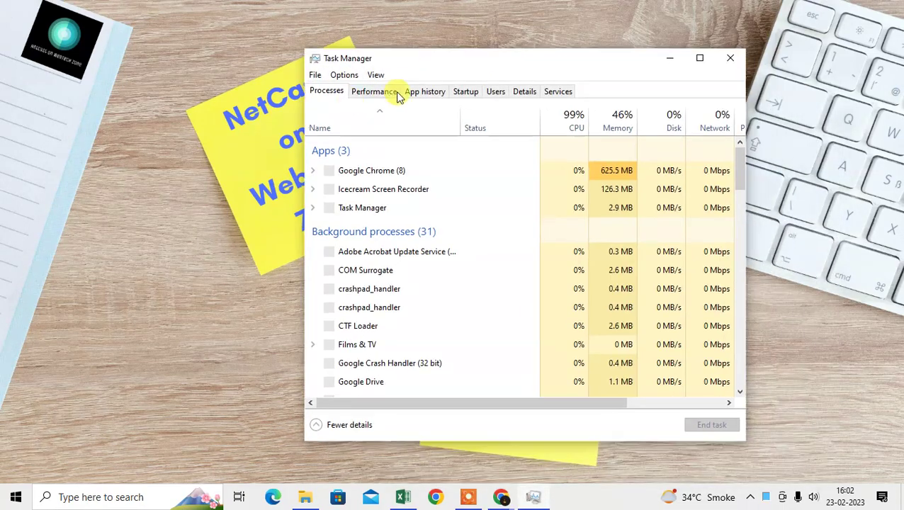
pyautogui.click(326, 172)
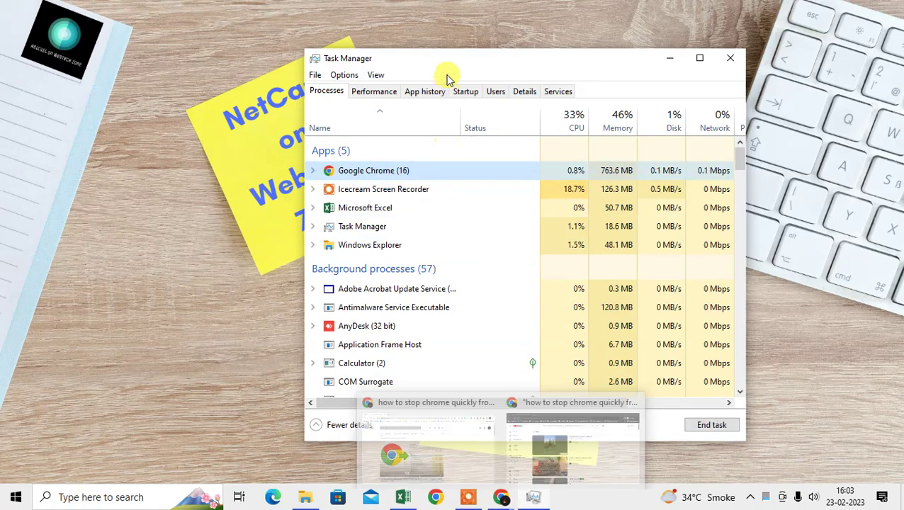
pyautogui.moveTo(432, 65); pyautogui.dragTo(411, 33)
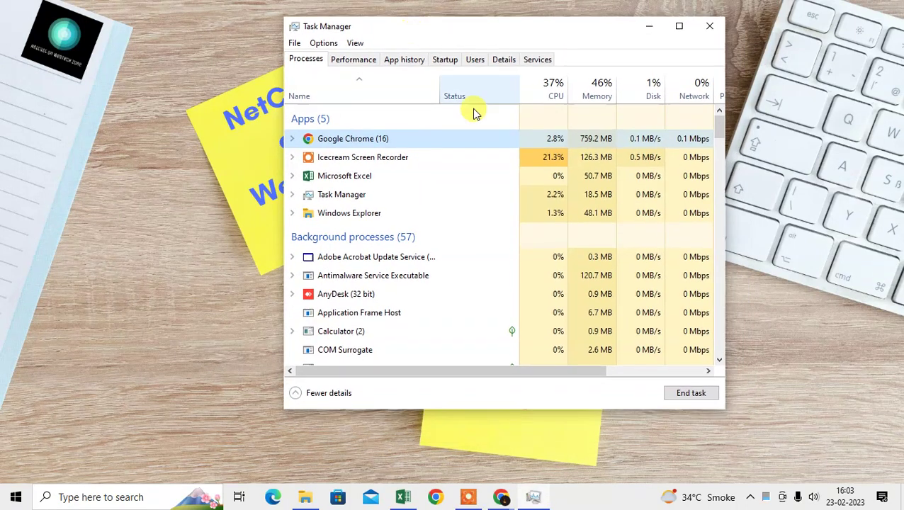
pyautogui.rightClick(339, 143)
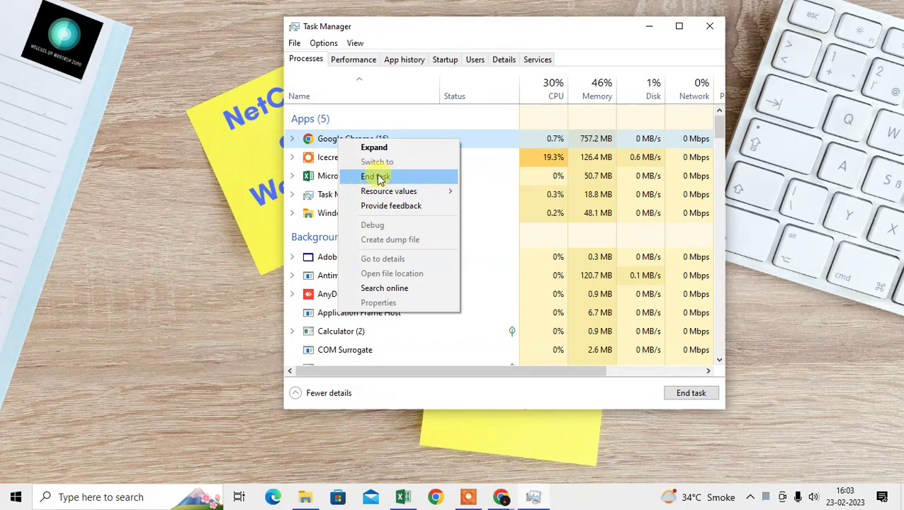
pyautogui.click(710, 26)
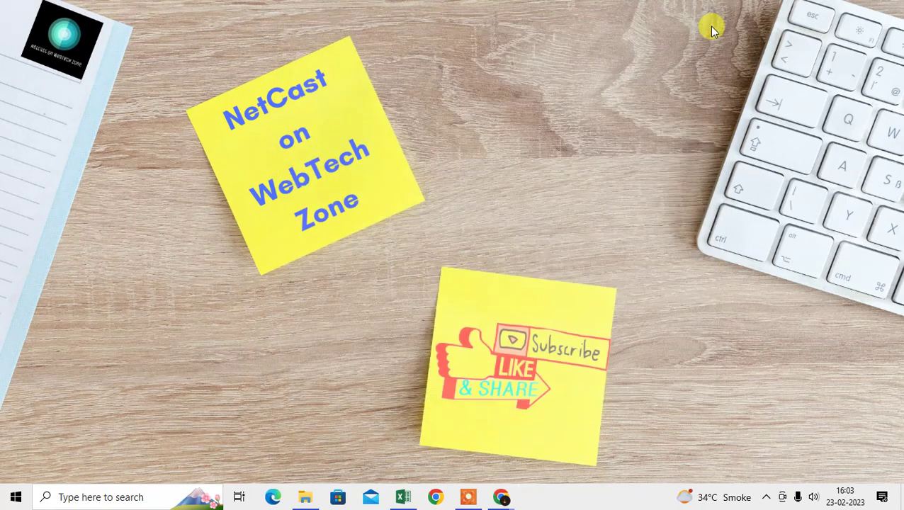
# Step: Refresh the desktop twice from its right-click menu
pyautogui.rightClick(541, 91)
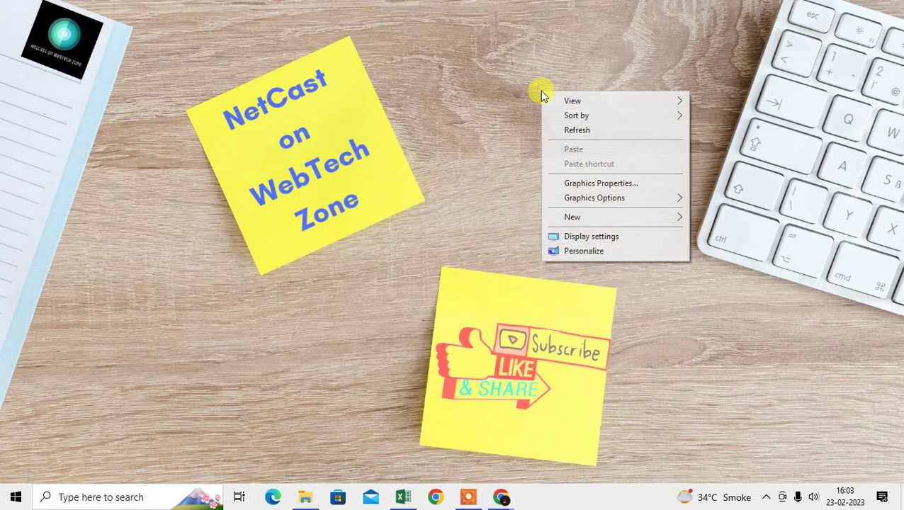
pyautogui.click(592, 132)
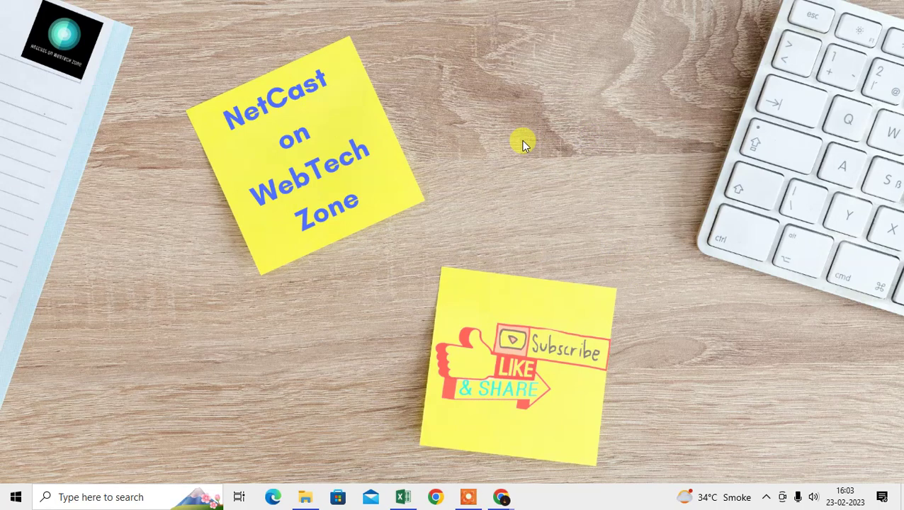
pyautogui.rightClick(515, 60)
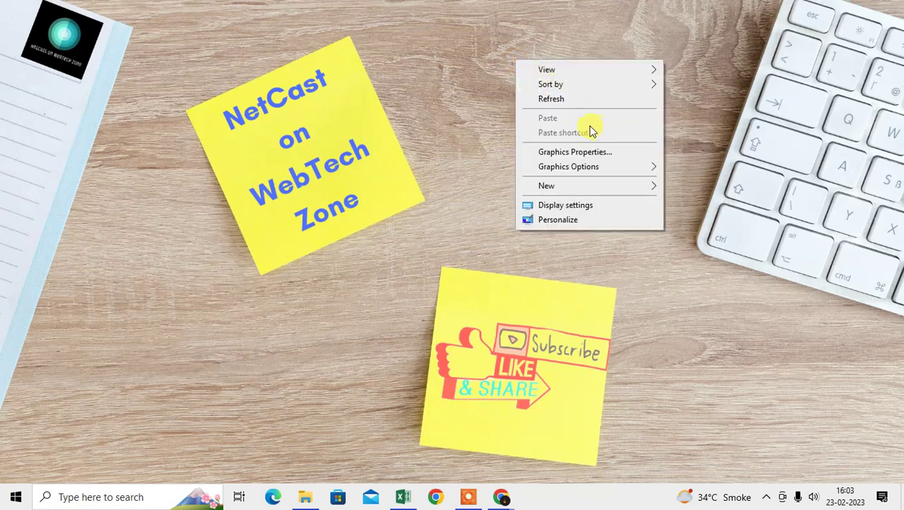
pyautogui.click(570, 105)
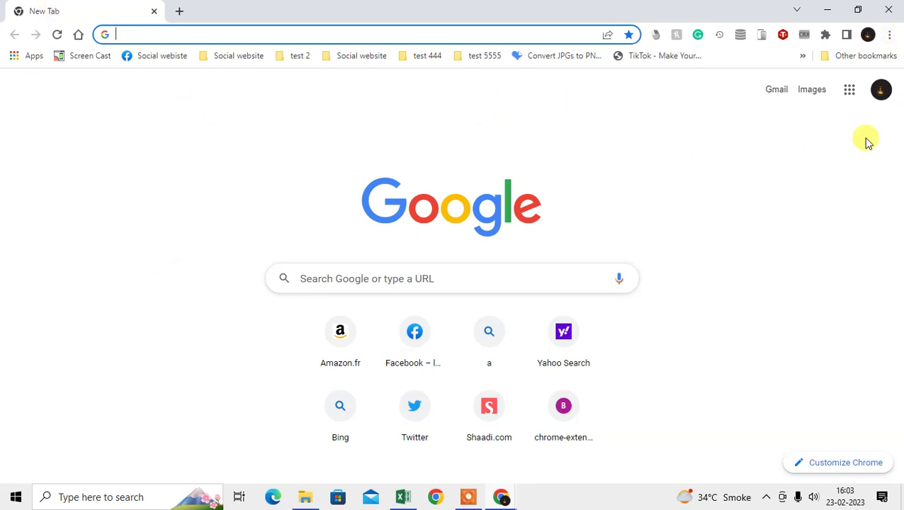
# Step: Confirm on the About Google Chrome page that version 110 is up to date, then start a new tab
pyautogui.click(889, 36)
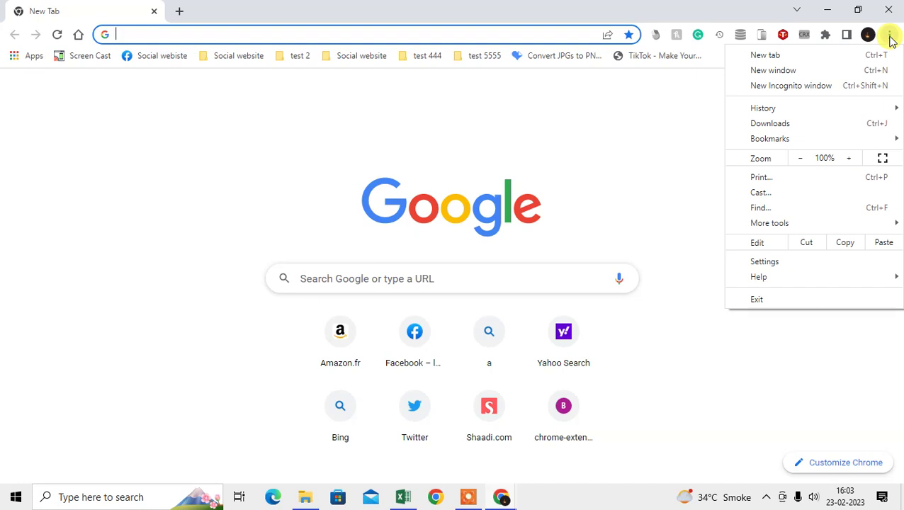
pyautogui.click(764, 276)
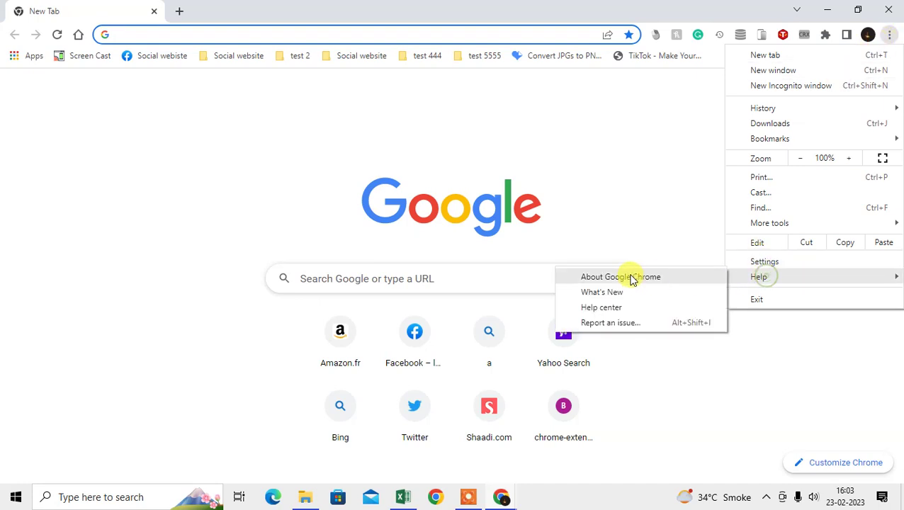
pyautogui.click(627, 277)
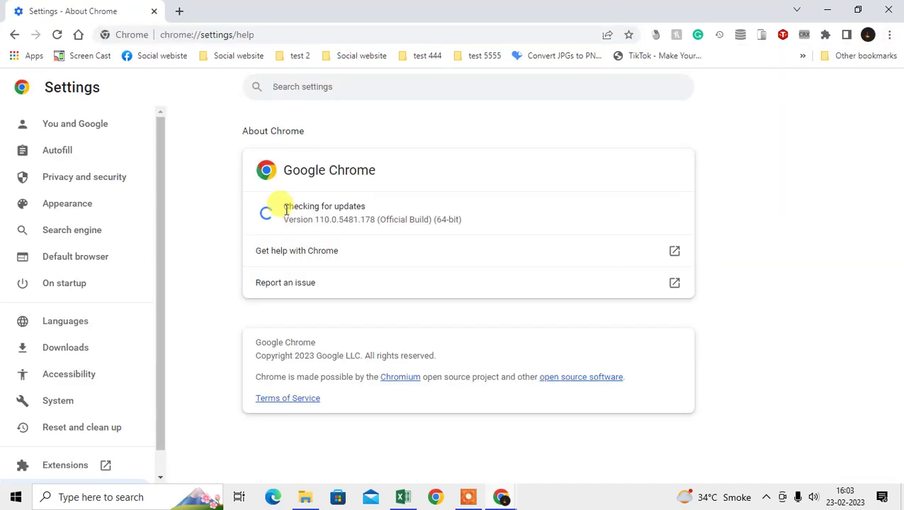
pyautogui.moveTo(284, 206); pyautogui.dragTo(478, 221)
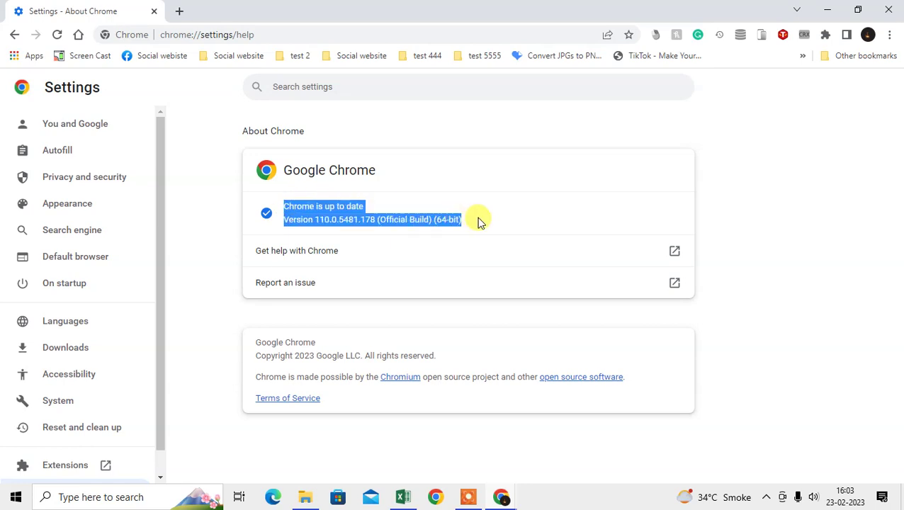
pyautogui.click(415, 199)
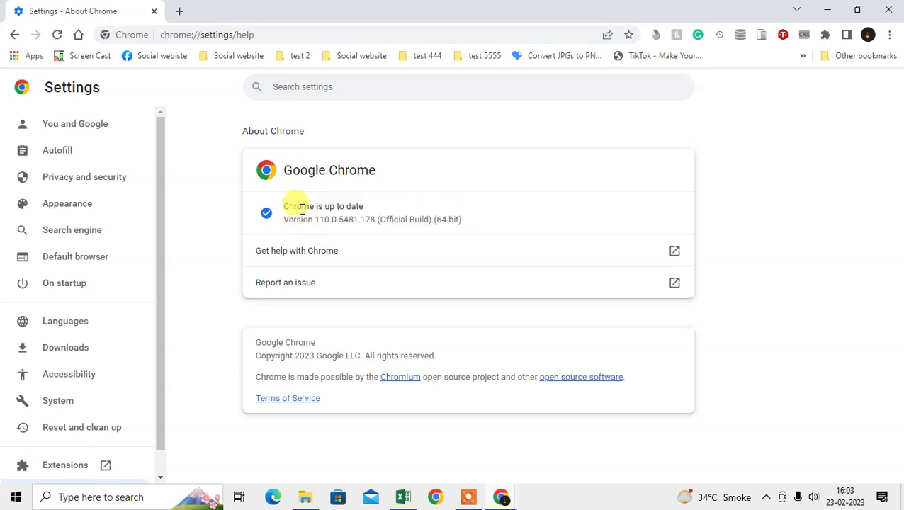
pyautogui.moveTo(281, 210); pyautogui.dragTo(414, 212)
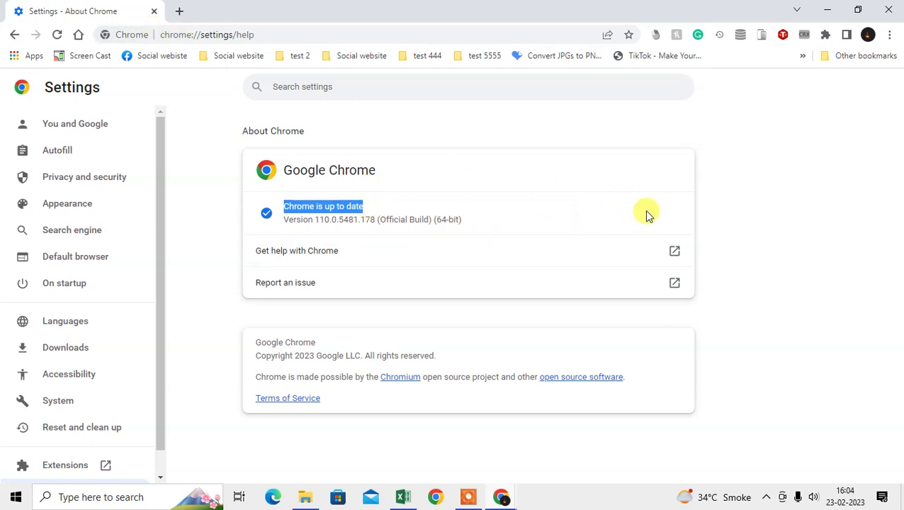
pyautogui.click(181, 11)
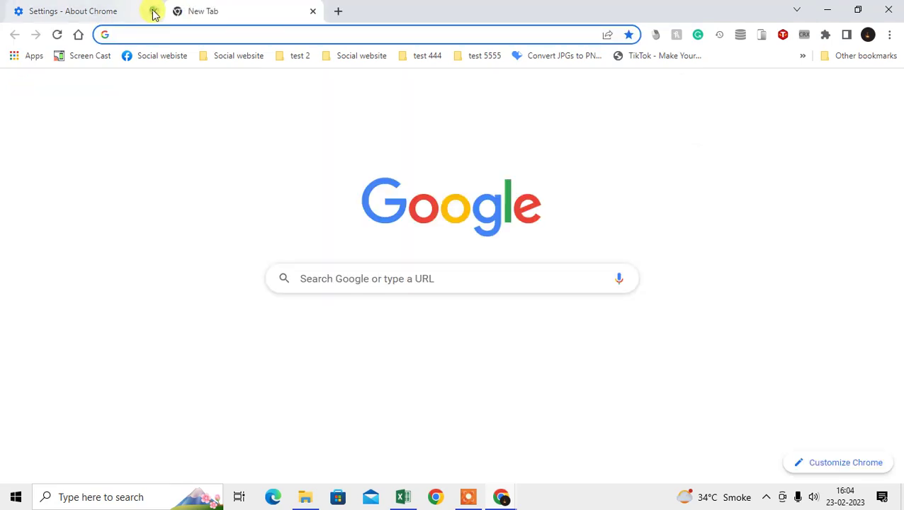
# Step: Turn off 'Continue running background apps when Google Chrome is closed' in System settings, then close Chrome
pyautogui.click(153, 10)
pyautogui.click(889, 37)
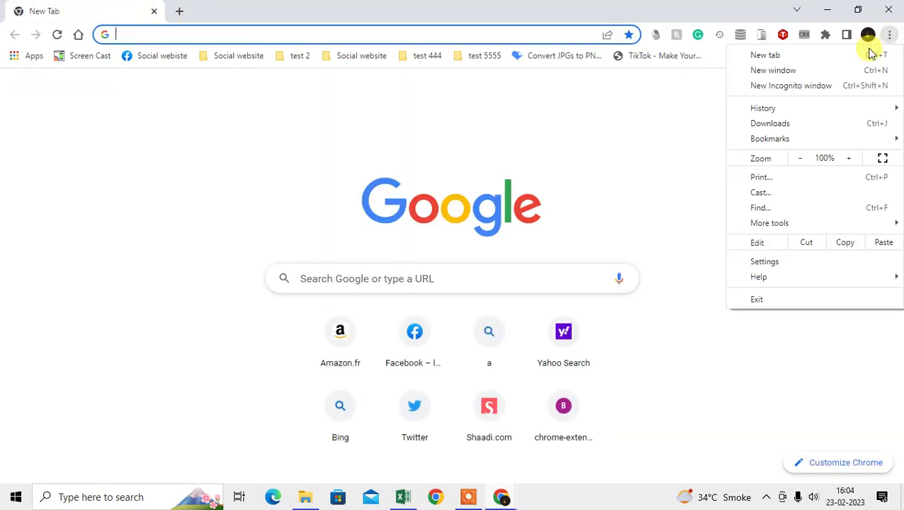
pyautogui.click(769, 264)
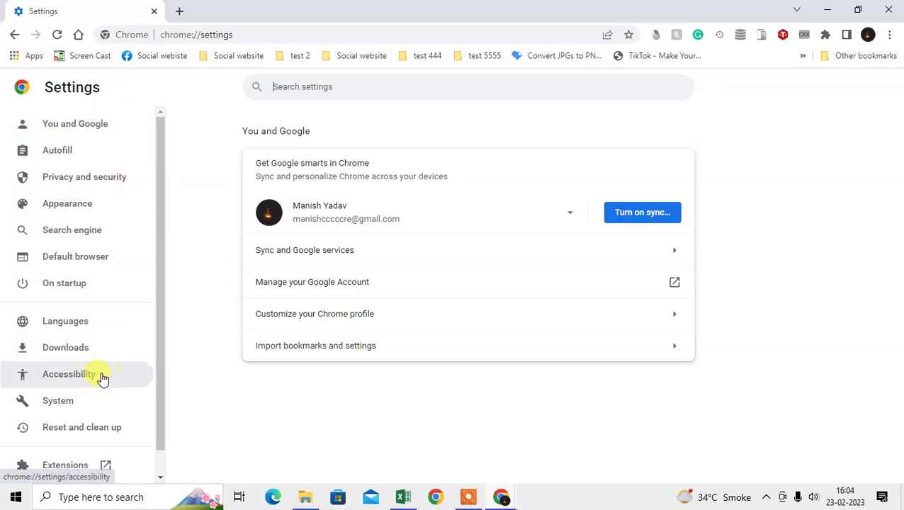
pyautogui.click(71, 403)
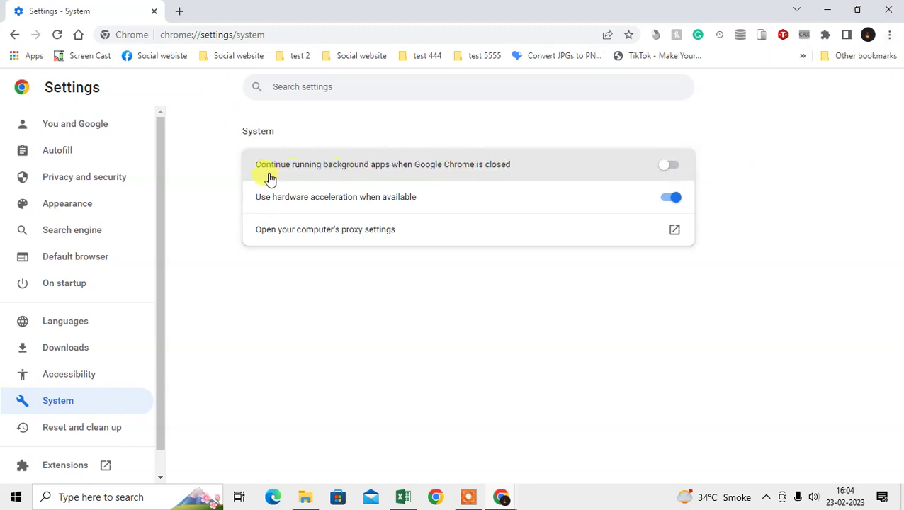
pyautogui.click(668, 166)
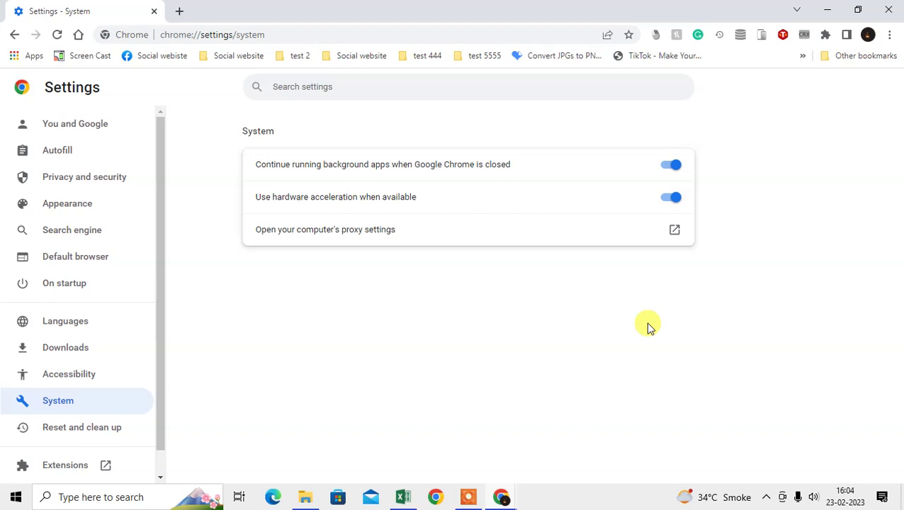
pyautogui.click(678, 165)
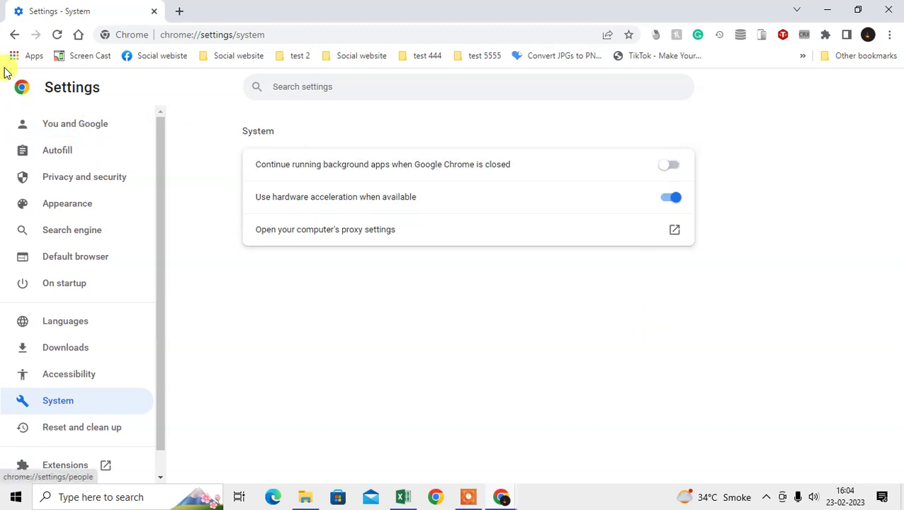
pyautogui.click(11, 35)
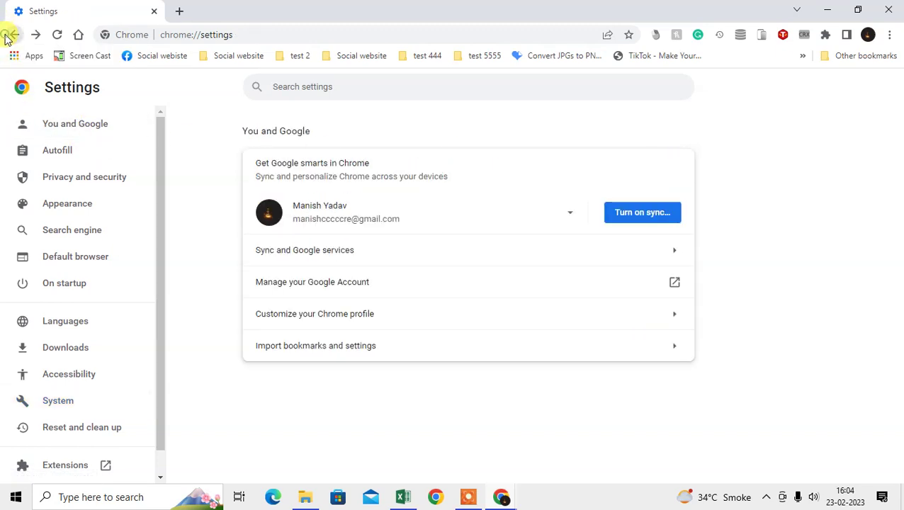
pyautogui.click(894, 8)
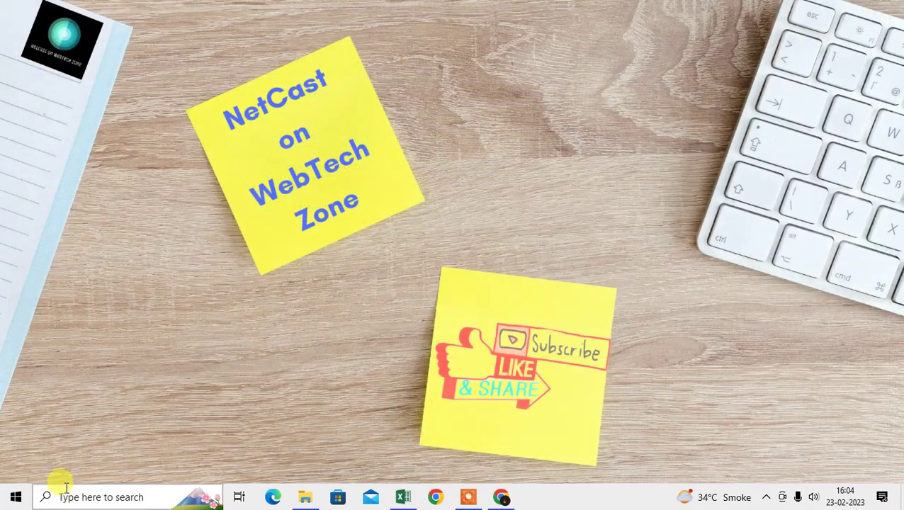
# Step: Search Windows for 'system co' and launch System Configuration
pyautogui.rightClick(574, 163)
pyautogui.click(631, 201)
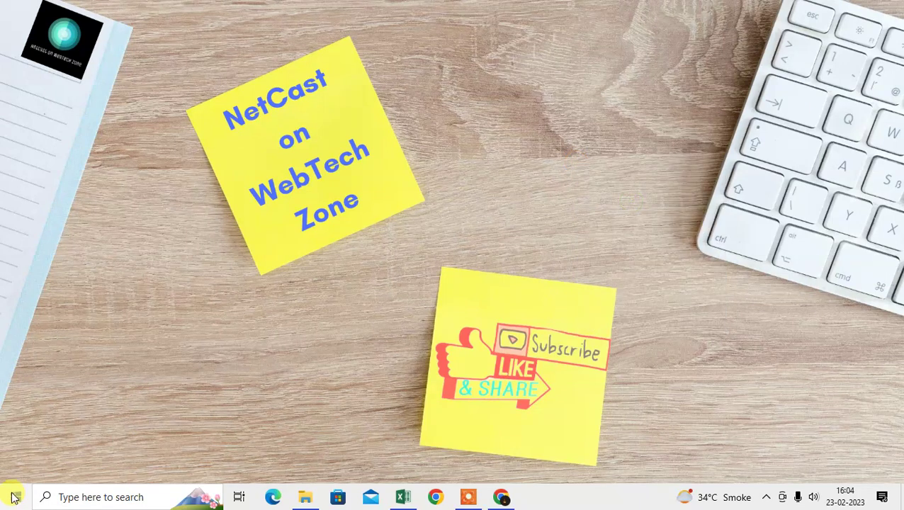
pyautogui.click(83, 500)
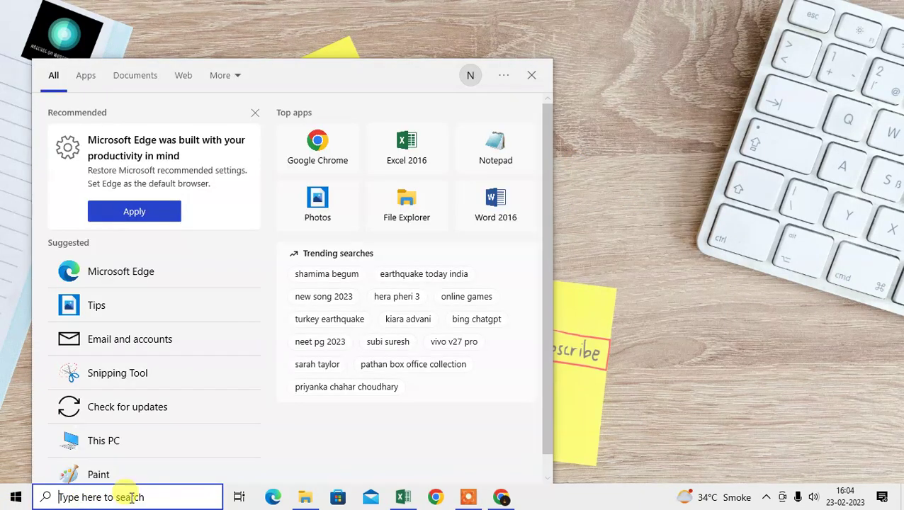
pyautogui.write('syst')
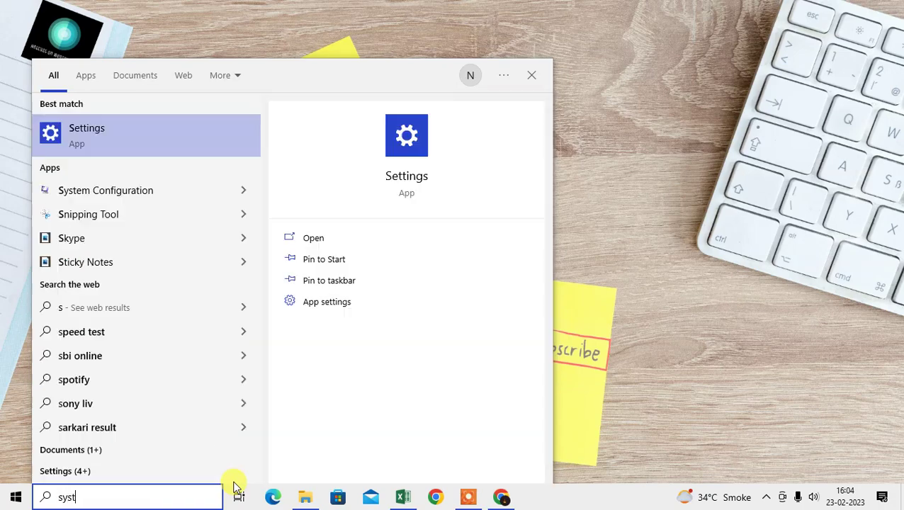
pyautogui.write('em co')
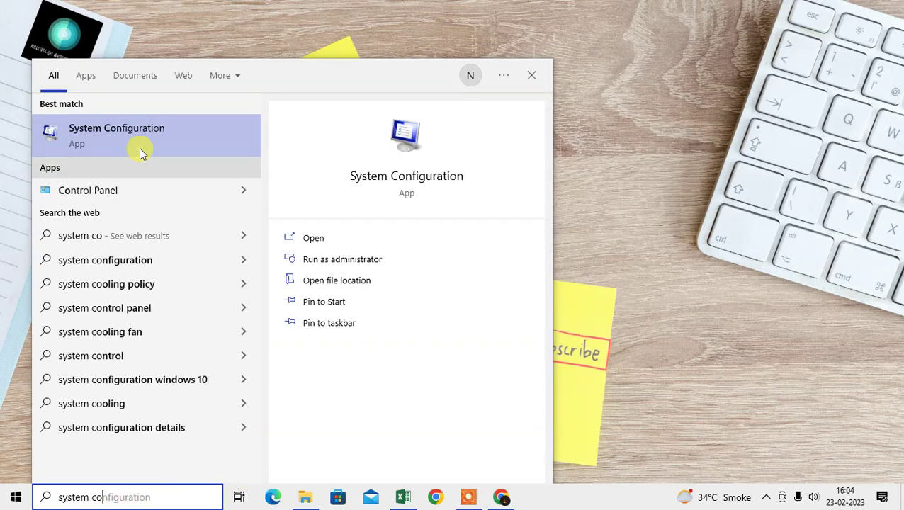
pyautogui.click(150, 128)
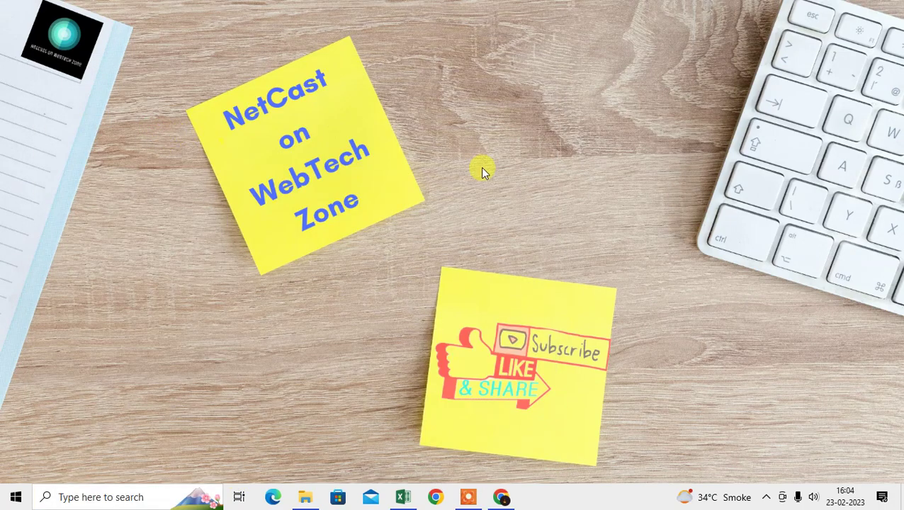
pyautogui.moveTo(464, 131); pyautogui.dragTo(482, 90)
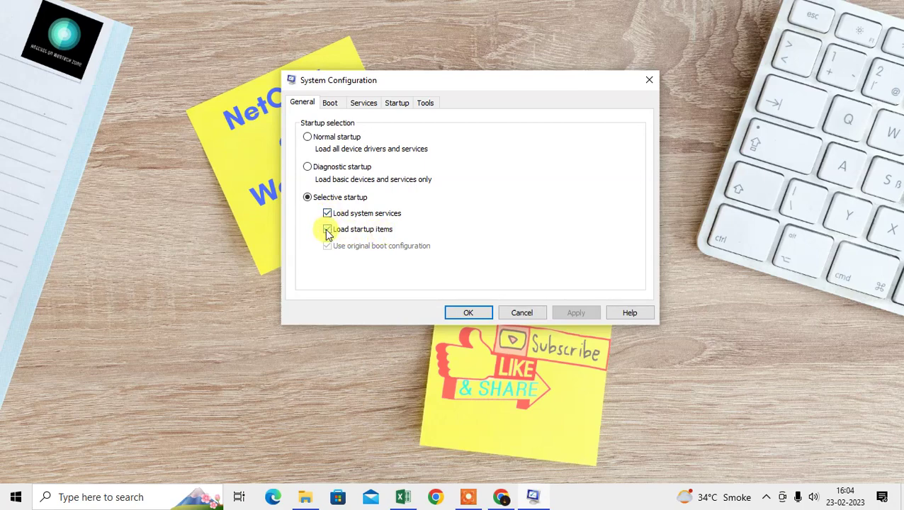
# Step: Hide all Microsoft services, select Adobe Acrobat Update and AnyDesk services, and switch to Startup
pyautogui.click(364, 105)
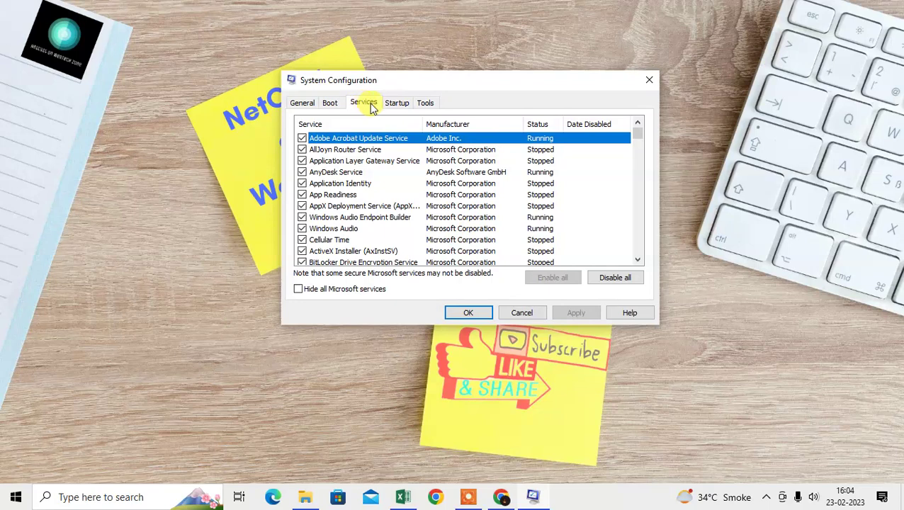
pyautogui.click(298, 291)
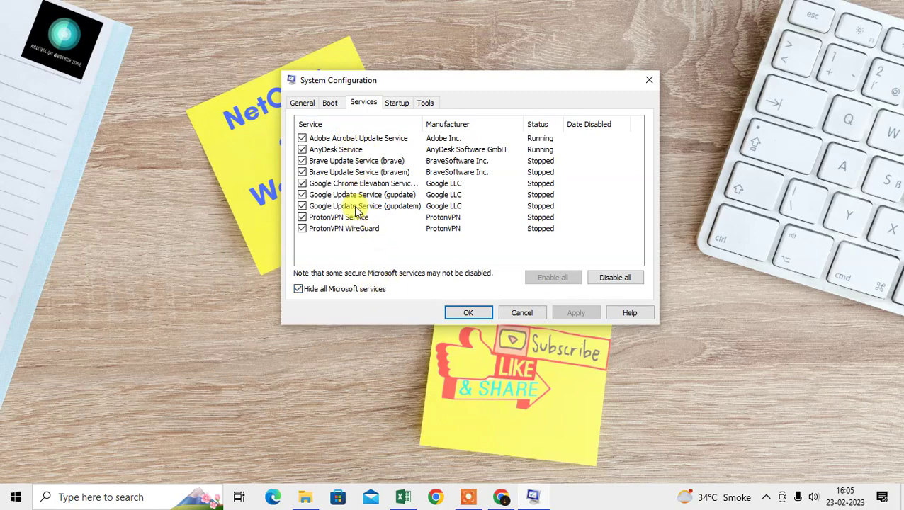
pyautogui.moveTo(460, 86)
pyautogui.mouseDown()
pyautogui.moveTo(444, 79)
pyautogui.moveTo(467, 85)
pyautogui.mouseUp()
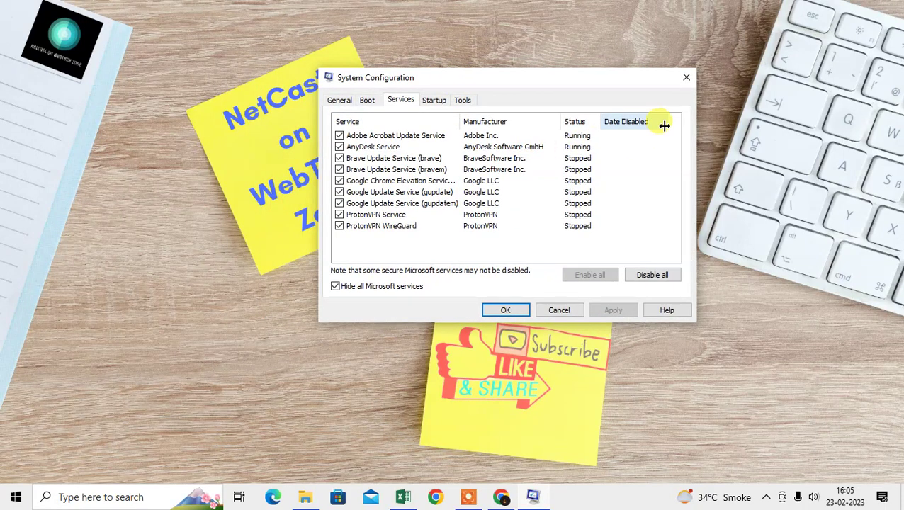
pyautogui.click(383, 135)
pyautogui.click(389, 148)
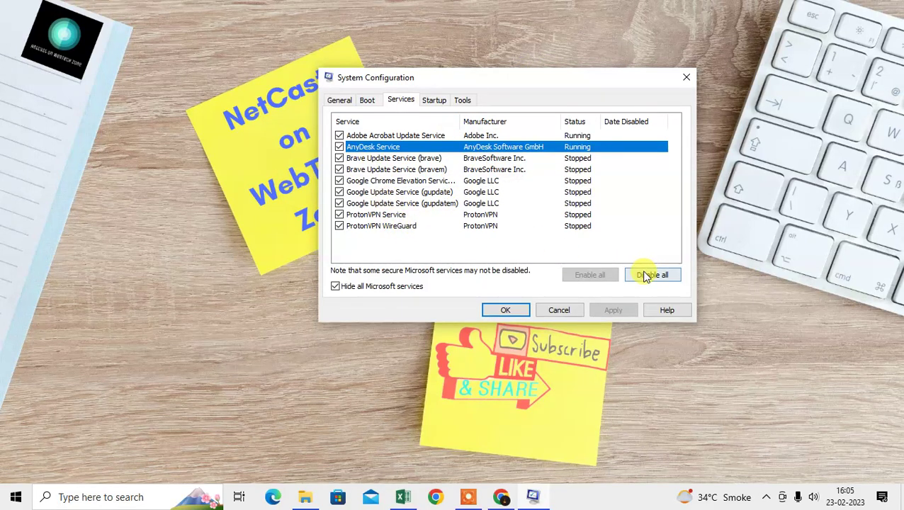
pyautogui.click(434, 100)
pyautogui.click(462, 100)
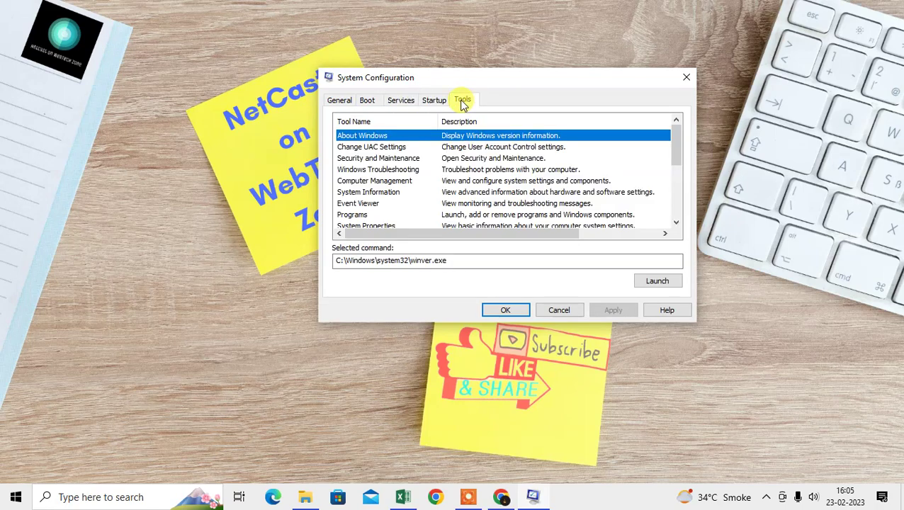
pyautogui.click(433, 100)
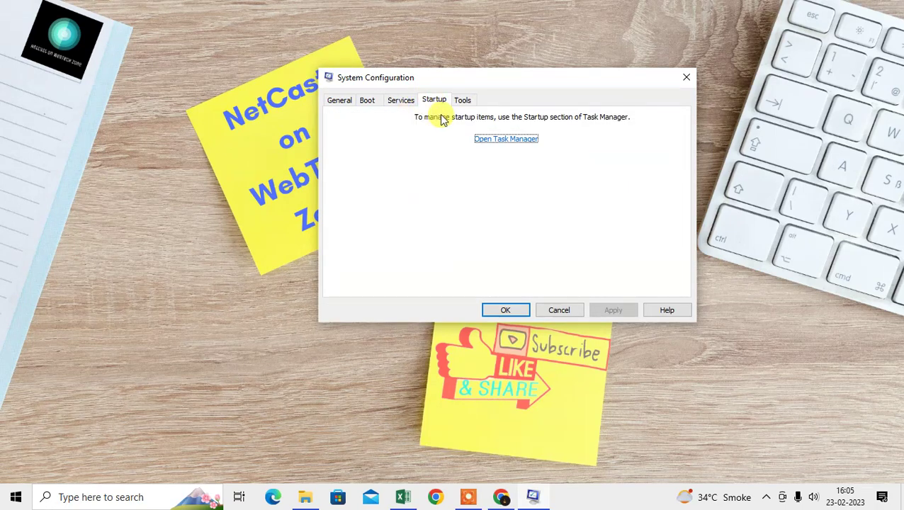
# Step: Open Task Manager's startup list and select the Skype and persistence Module entries
pyautogui.click(499, 142)
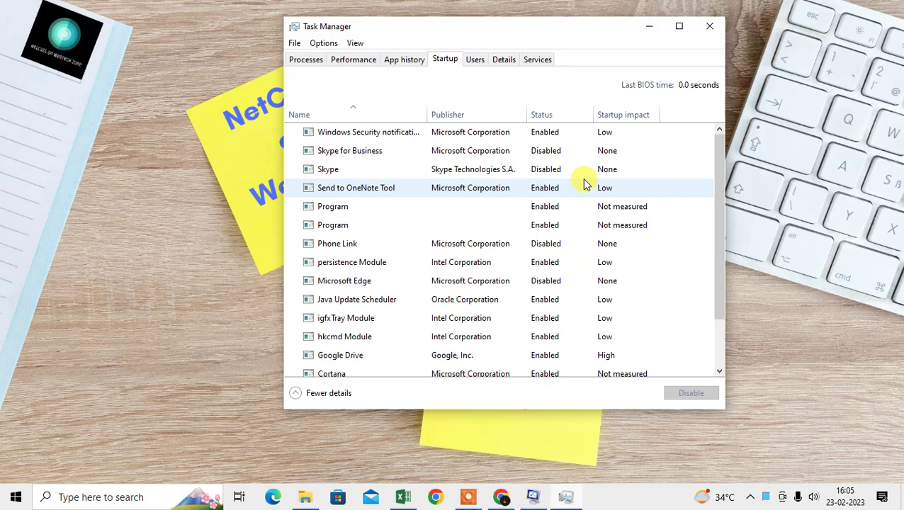
pyautogui.scroll(-2, 447, 245)
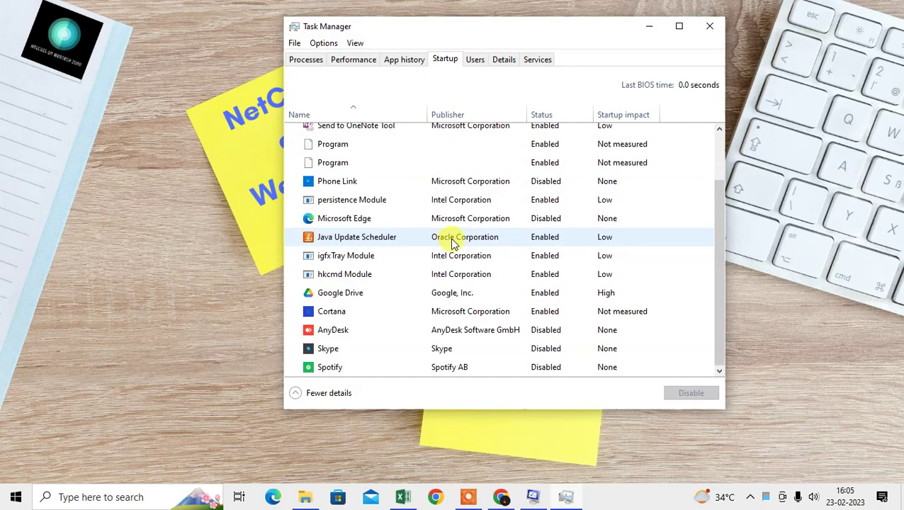
pyautogui.scroll(2, 439, 233)
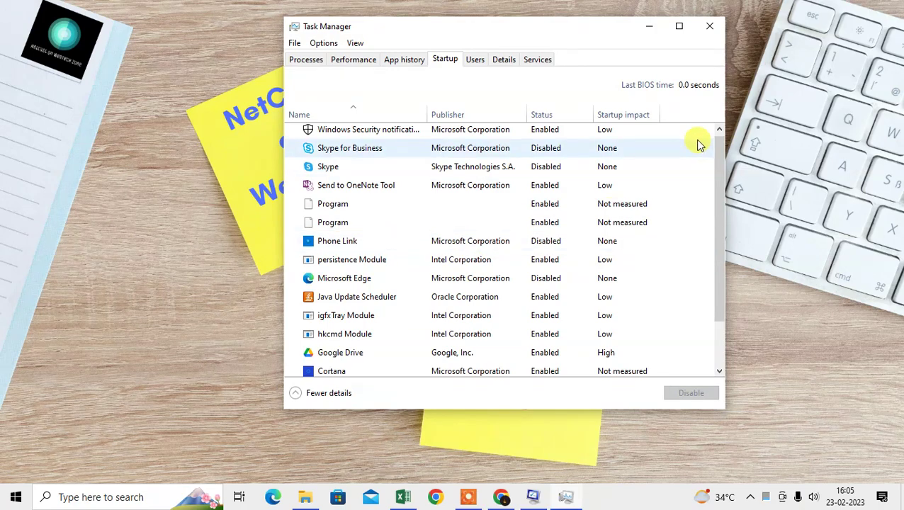
pyautogui.moveTo(719, 150)
pyautogui.mouseDown()
pyautogui.moveTo(719, 196)
pyautogui.moveTo(719, 132)
pyautogui.mouseUp()
pyautogui.click(328, 170)
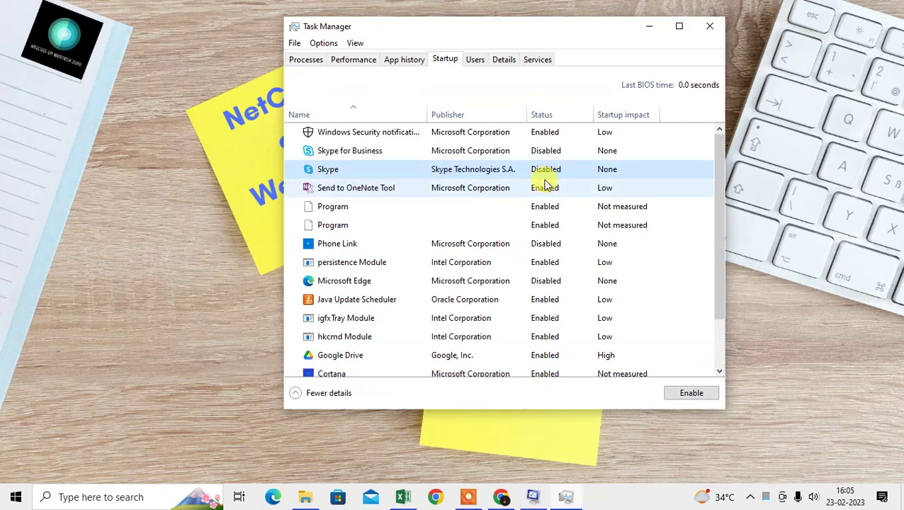
pyautogui.click(439, 265)
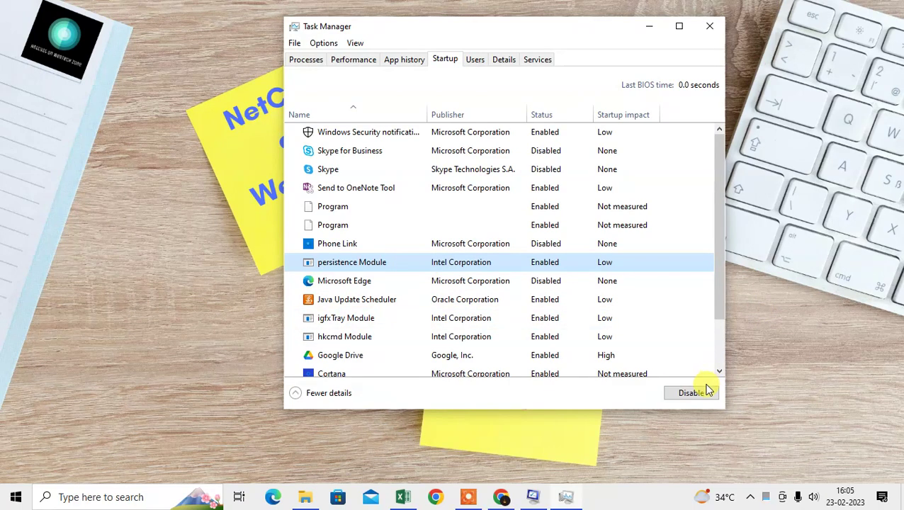
# Step: Scroll through the remaining startup items, then close Task Manager and System Configuration
pyautogui.moveTo(720, 173); pyautogui.dragTo(722, 202)
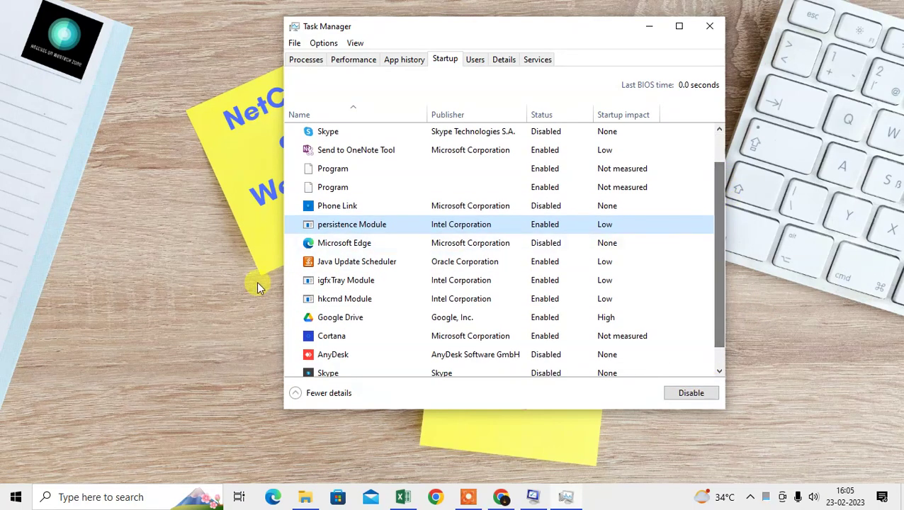
pyautogui.scroll(-1, 468, 272)
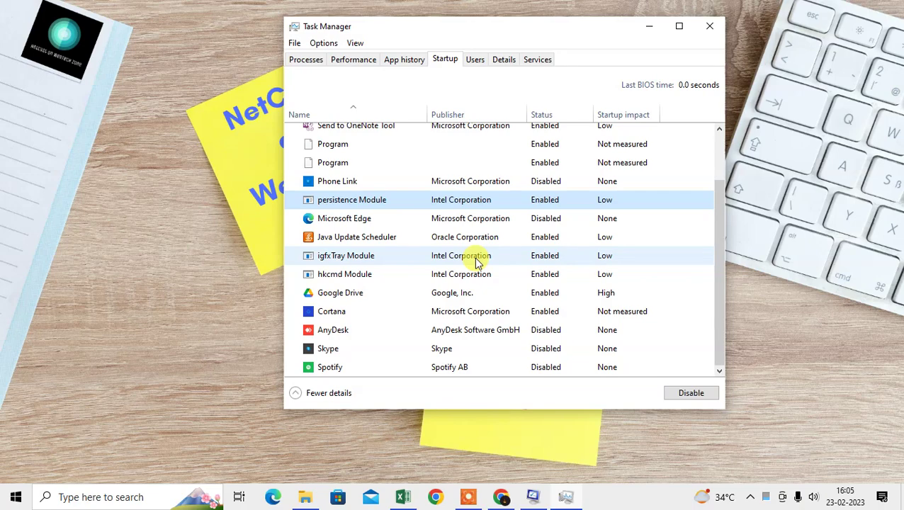
pyautogui.scroll(1, 476, 261)
pyautogui.scroll(-1, 349, 261)
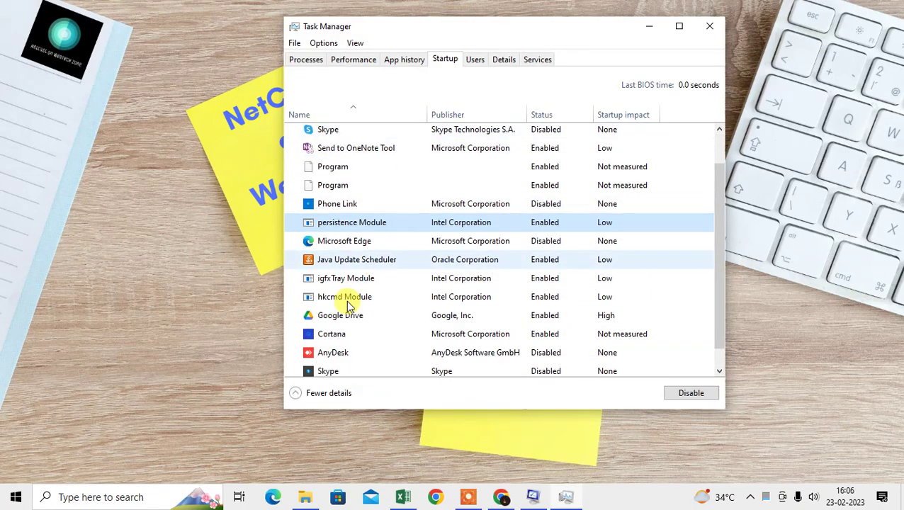
pyautogui.scroll(1, 362, 299)
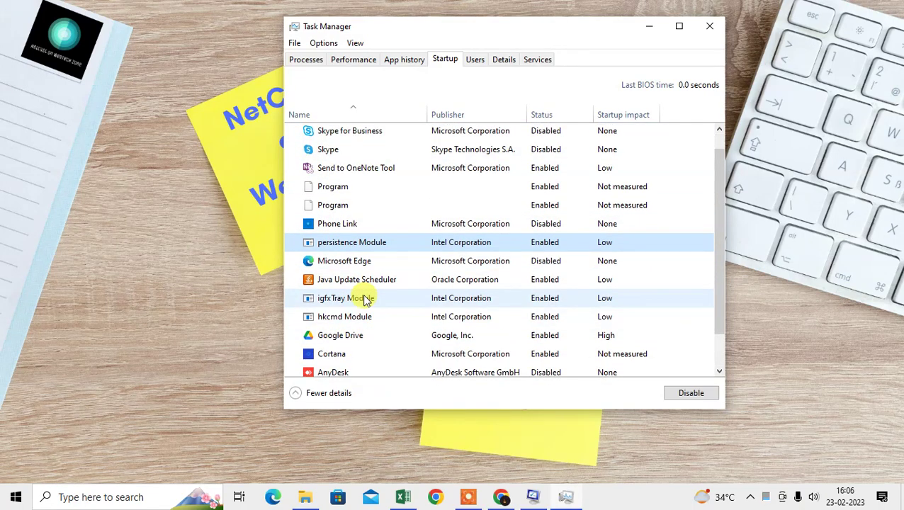
pyautogui.scroll(-2, 326, 213)
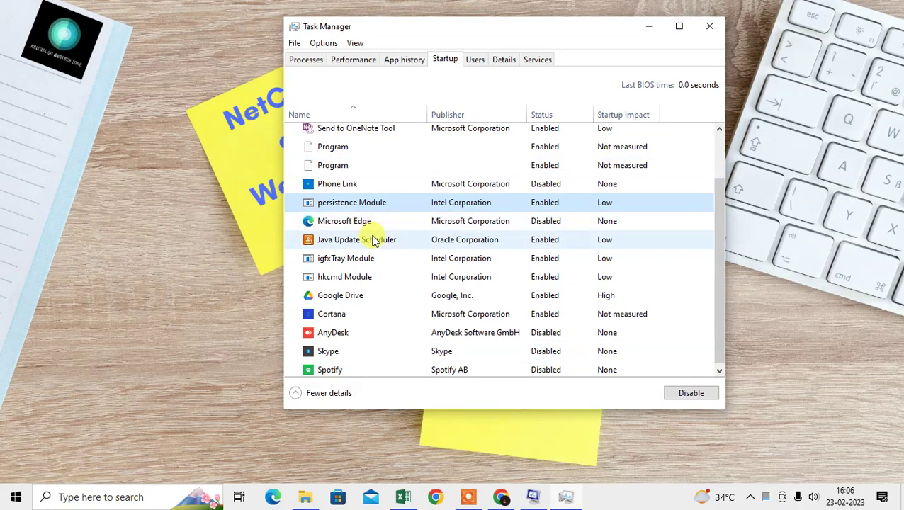
pyautogui.scroll(1, 373, 241)
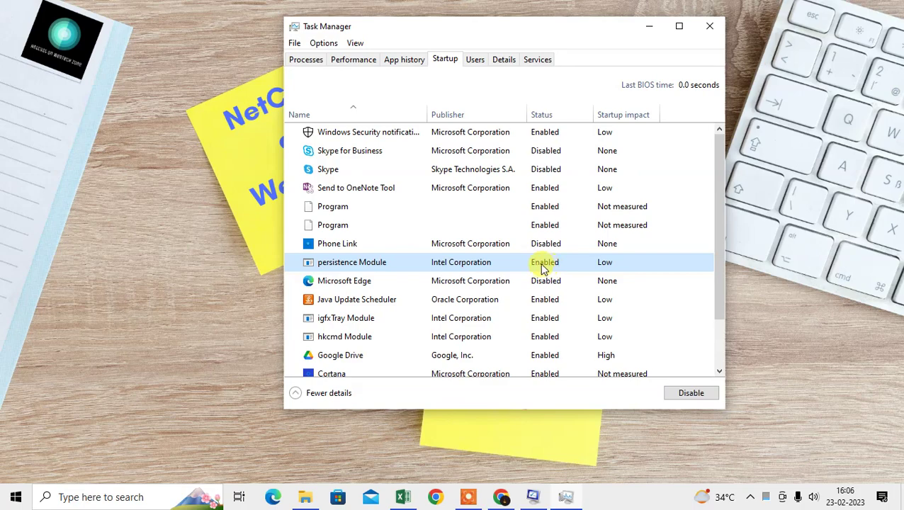
pyautogui.click(709, 26)
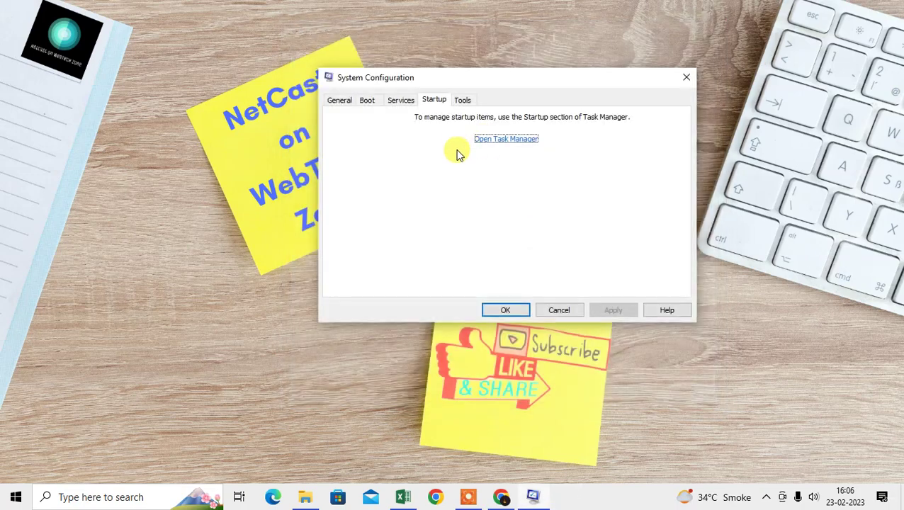
pyautogui.click(686, 77)
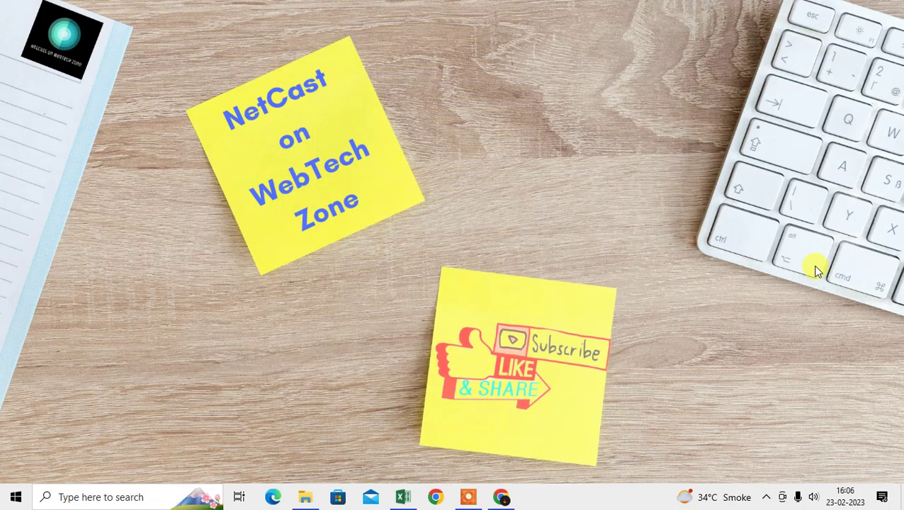